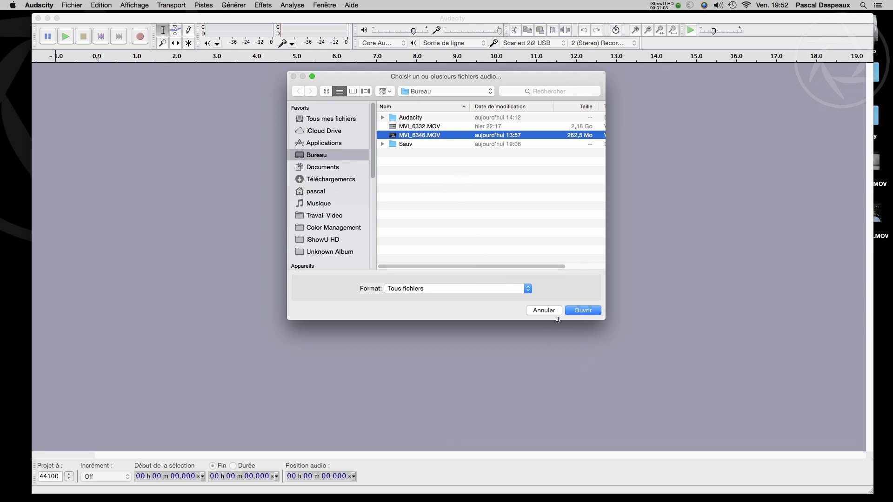
# Step: Open MVI_6346.MOV from the Bureau folder and enlarge its stereo track to fill the workspace height
pyautogui.click(574, 311)
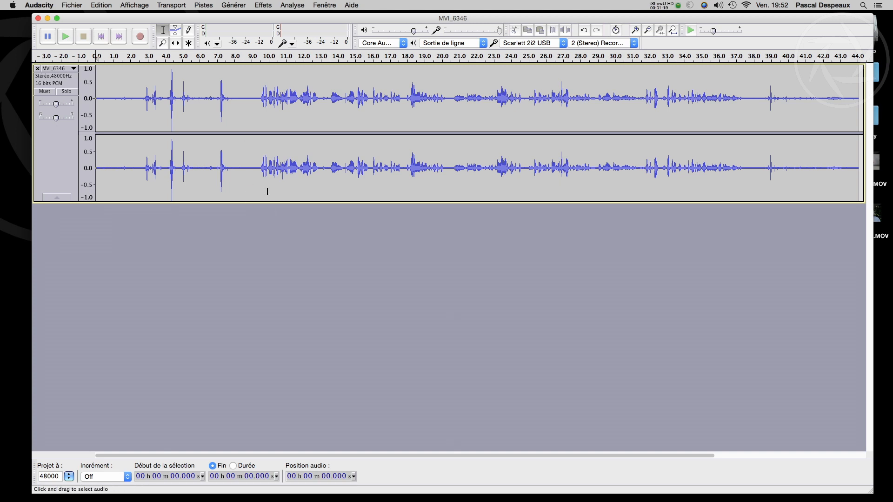
pyautogui.moveTo(268, 202); pyautogui.dragTo(295, 451)
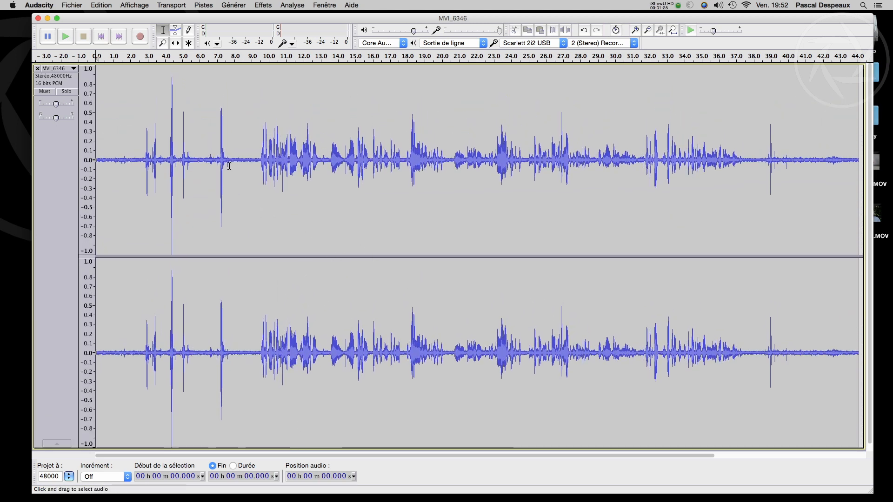
# Step: Select the noise-only passage from about 7.8 s to 9.4 s and play it
pyautogui.moveTo(231, 159); pyautogui.dragTo(258, 158)
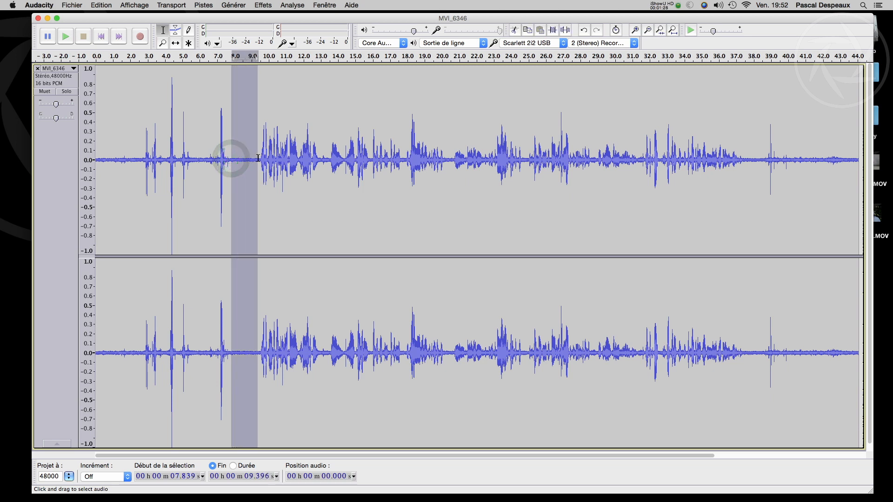
pyautogui.click(68, 39)
pyautogui.click(67, 39)
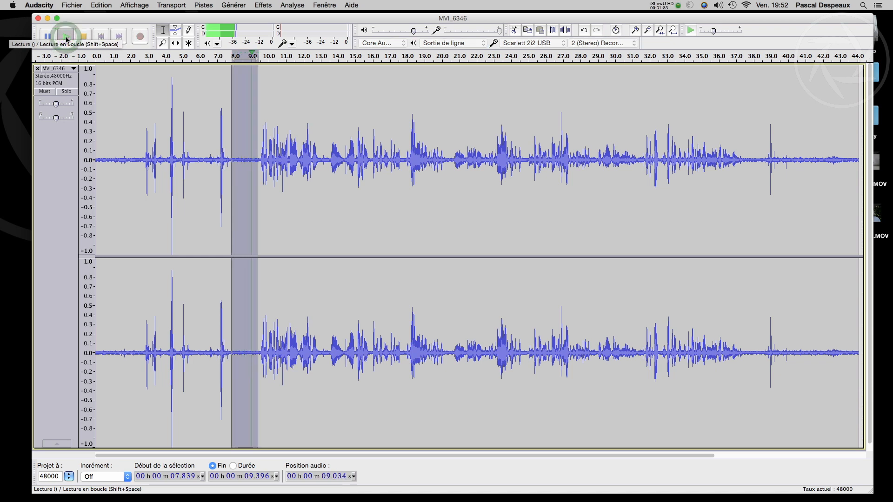
# Step: Reselect the noise-only passage from about 7.87 s to 9.37 s and capture it as the Réduction du bruit noise profile
pyautogui.click(236, 161)
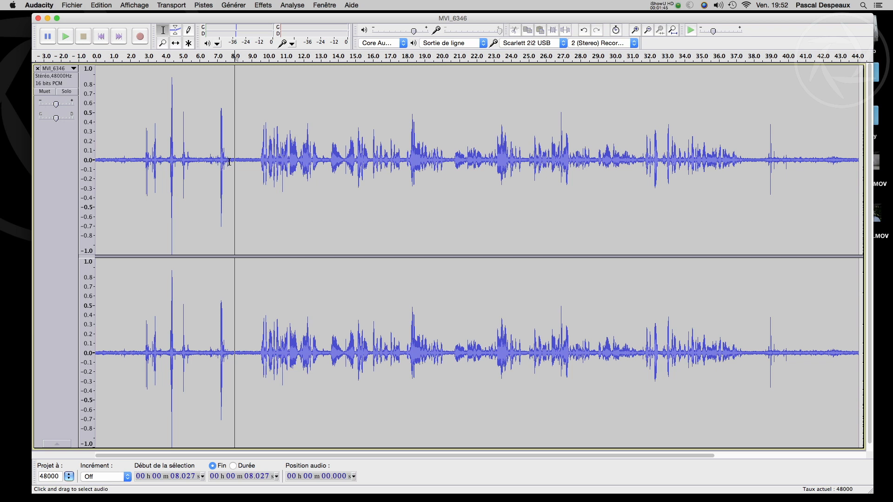
pyautogui.moveTo(232, 161); pyautogui.dragTo(258, 158)
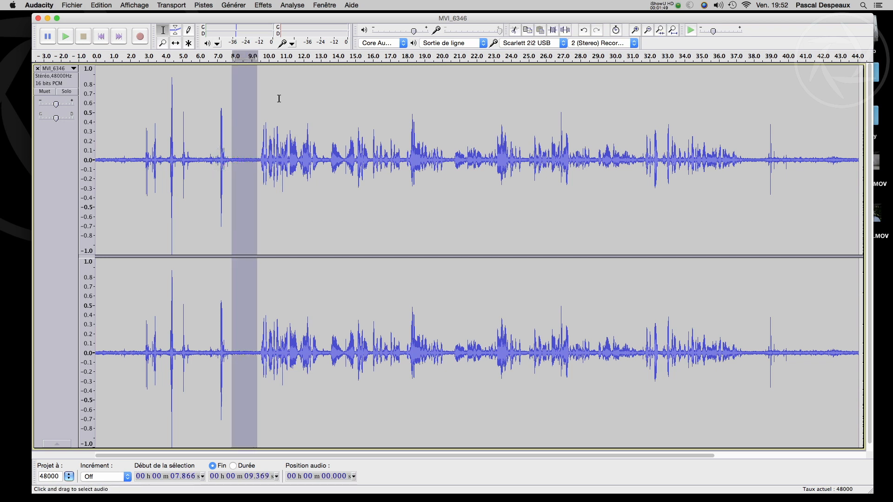
pyautogui.click(263, 5)
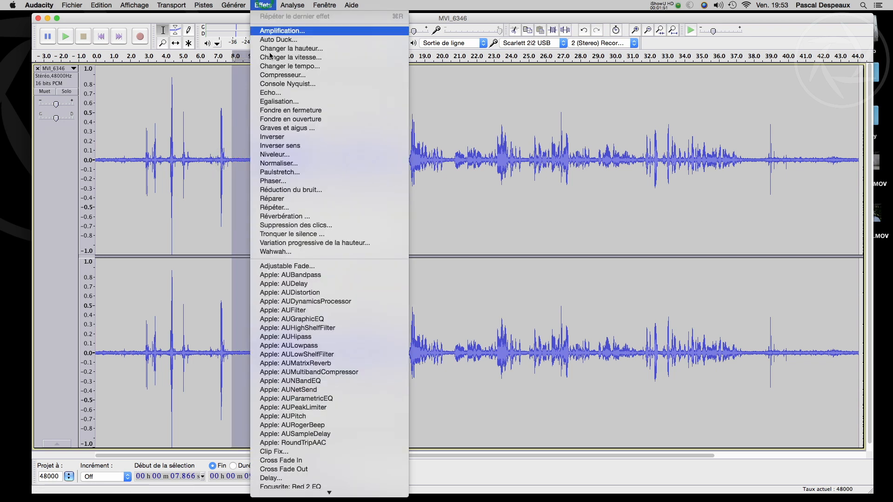
pyautogui.click(278, 190)
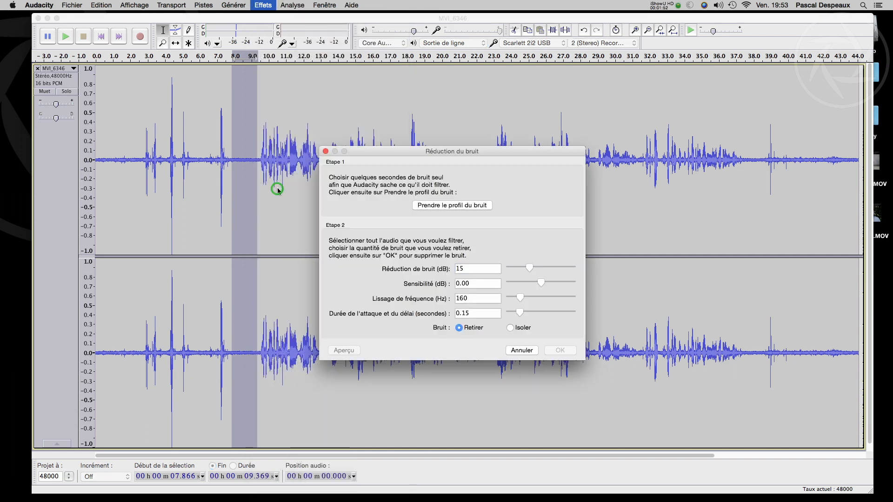
pyautogui.click(452, 206)
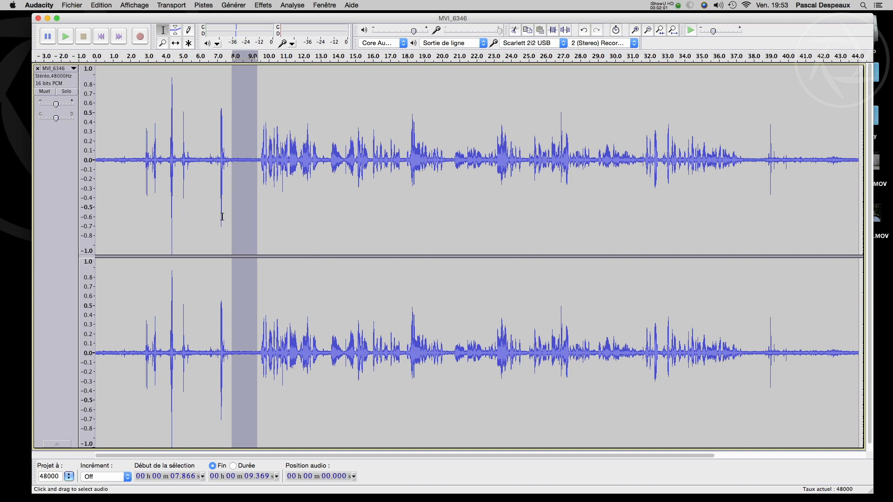
# Step: Select the whole track and apply Réduction du bruit with the noise set to Retirer
pyautogui.press('super+a')
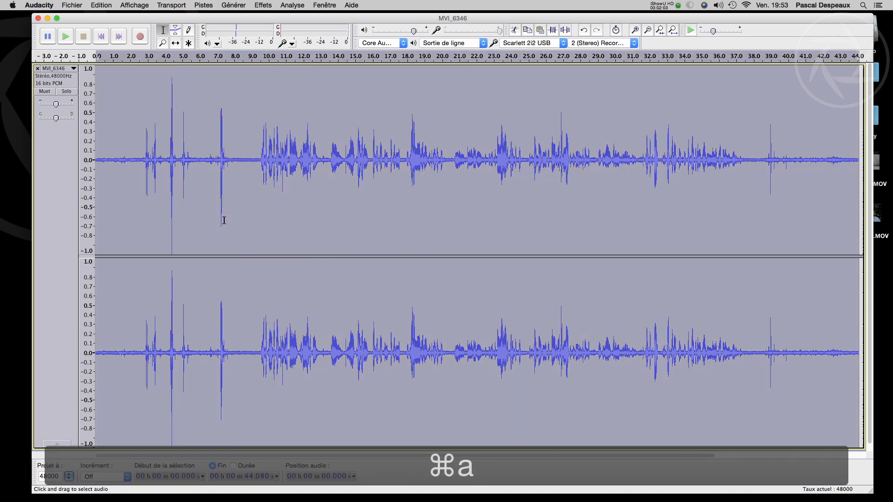
pyautogui.click(263, 6)
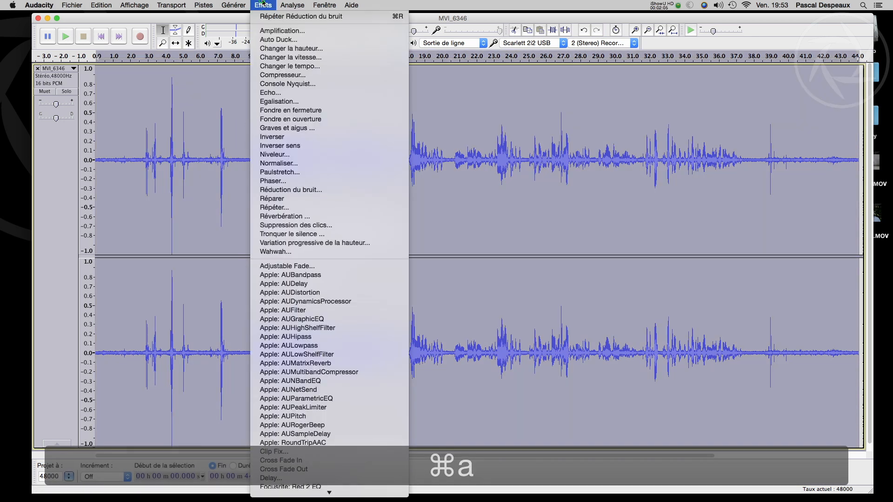
pyautogui.click(301, 188)
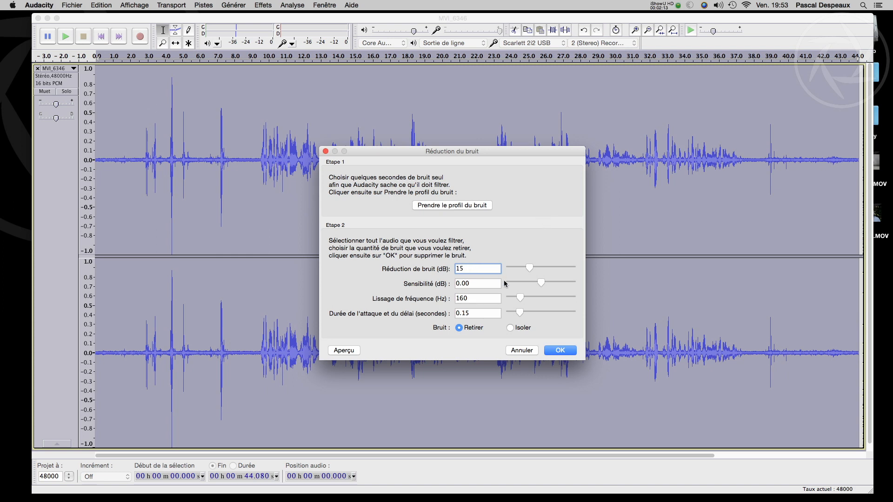
pyautogui.moveTo(529, 268); pyautogui.dragTo(524, 268)
pyautogui.moveTo(524, 266); pyautogui.dragTo(530, 264)
pyautogui.click(555, 352)
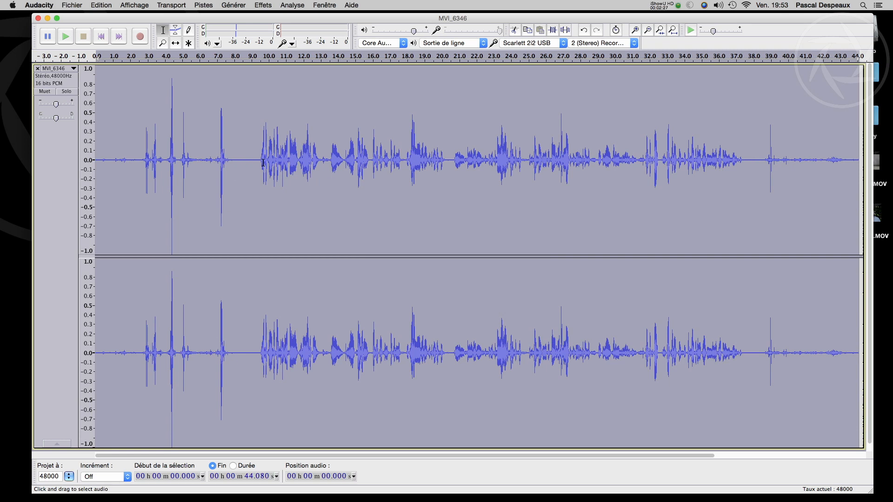
# Step: Select the pause from about 7.7 s to 9.26 s and play it to check the noise reduction
pyautogui.moveTo(229, 159); pyautogui.dragTo(256, 162)
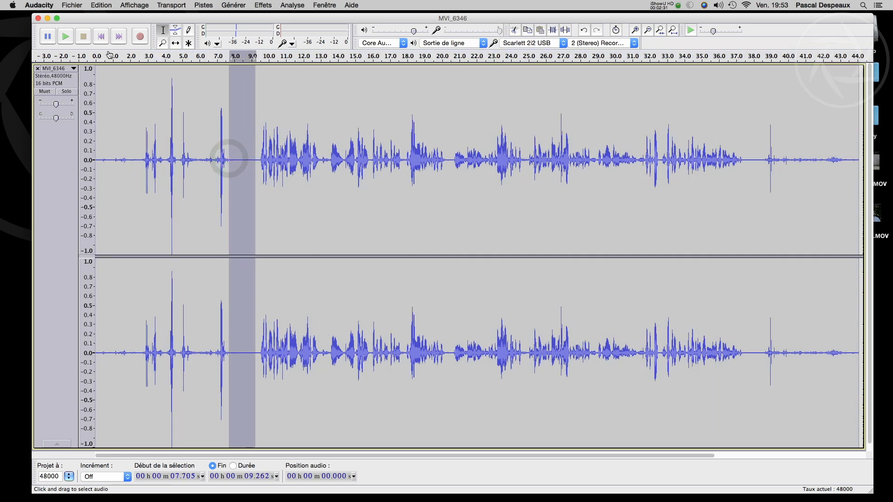
pyautogui.click(66, 37)
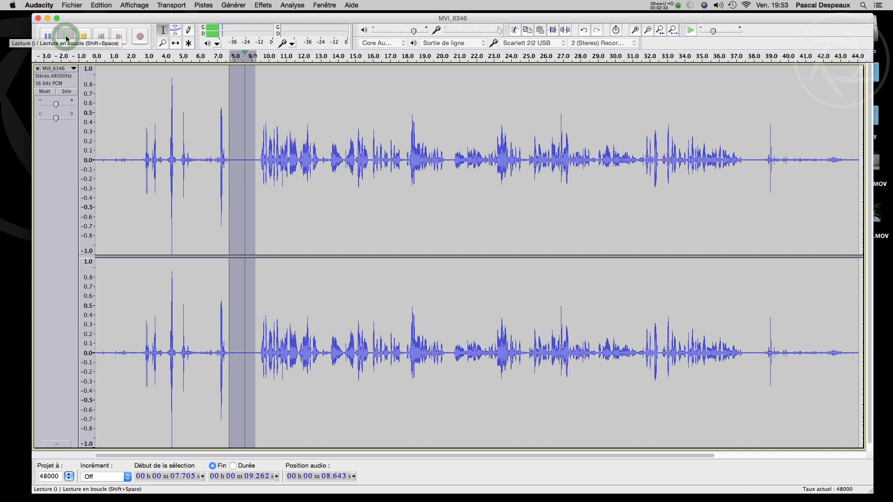
pyautogui.click(66, 37)
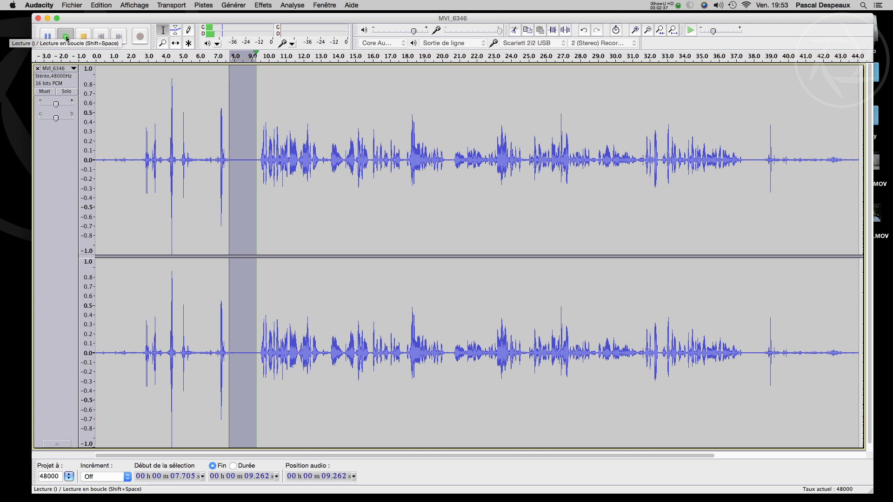
pyautogui.click(66, 37)
# Step: Play the denoised audio from about 8.24 s into the speech, and stop playback
pyautogui.click(229, 165)
pyautogui.click(238, 128)
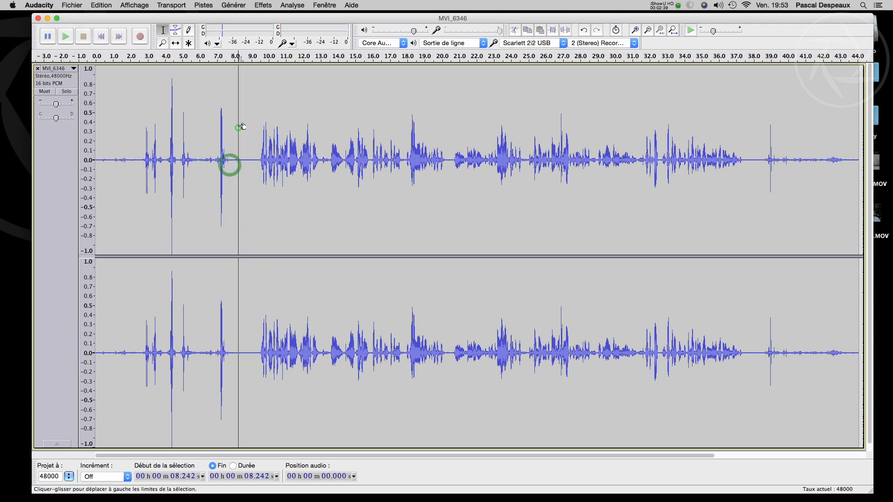
pyautogui.click(66, 35)
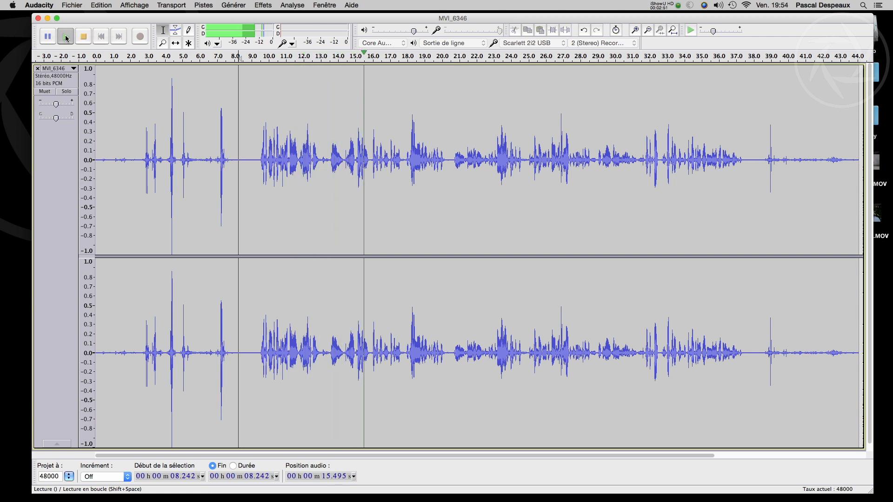
pyautogui.click(83, 36)
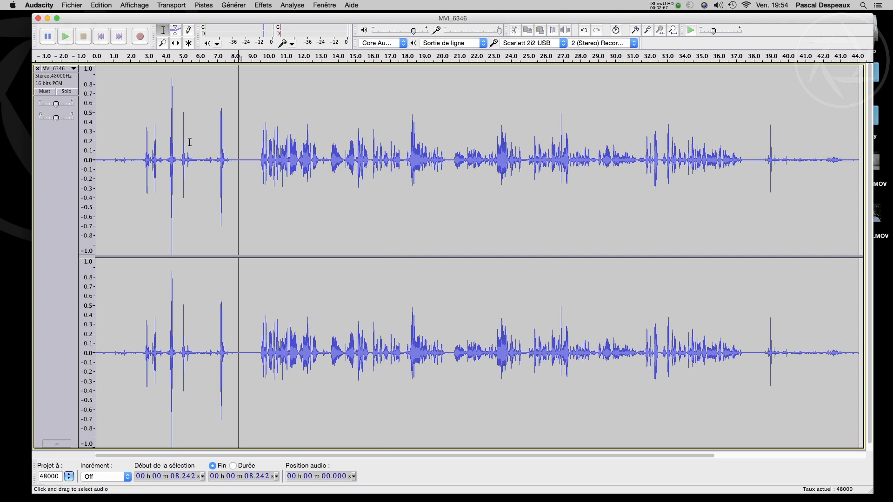
# Step: Undo the noise reduction and play the original audio from about 8.19 s for comparison
pyautogui.press('super+z')
pyautogui.click(237, 157)
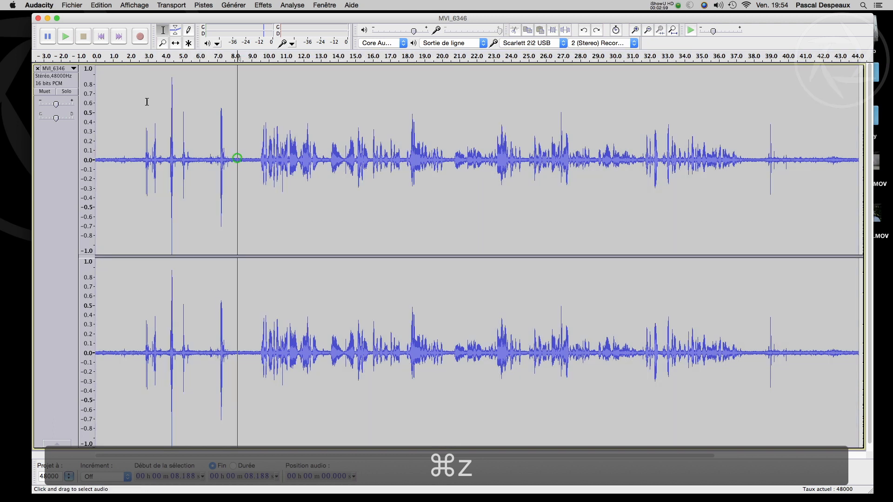
pyautogui.click(66, 36)
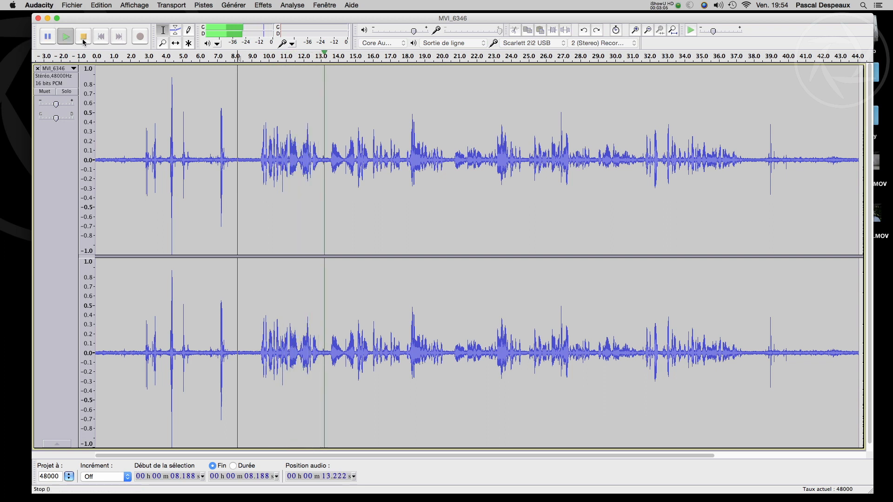
pyautogui.click(82, 40)
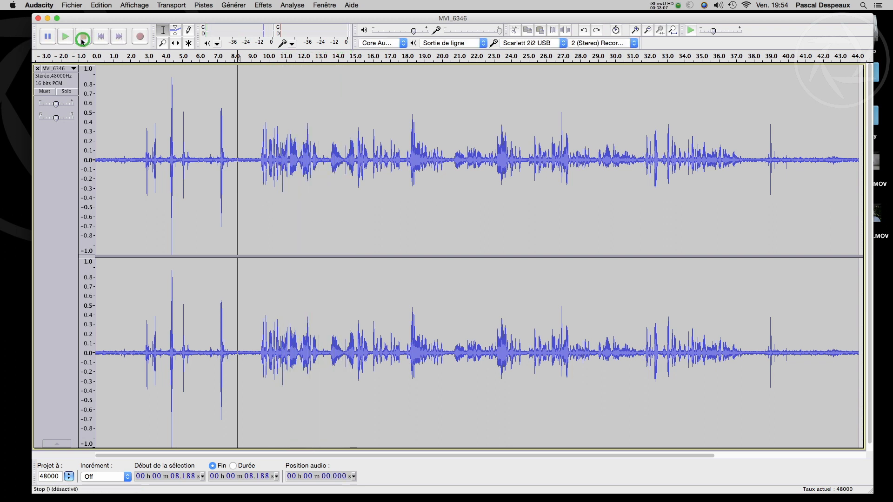
# Step: Redo the noise reduction and play the cleaned audio from about 8.24 s for comparison
pyautogui.press('super+shift+z')
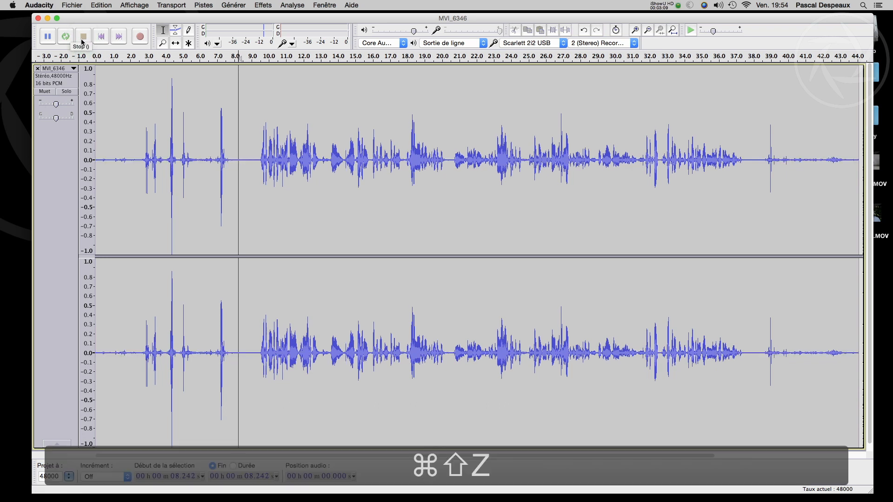
pyautogui.click(67, 36)
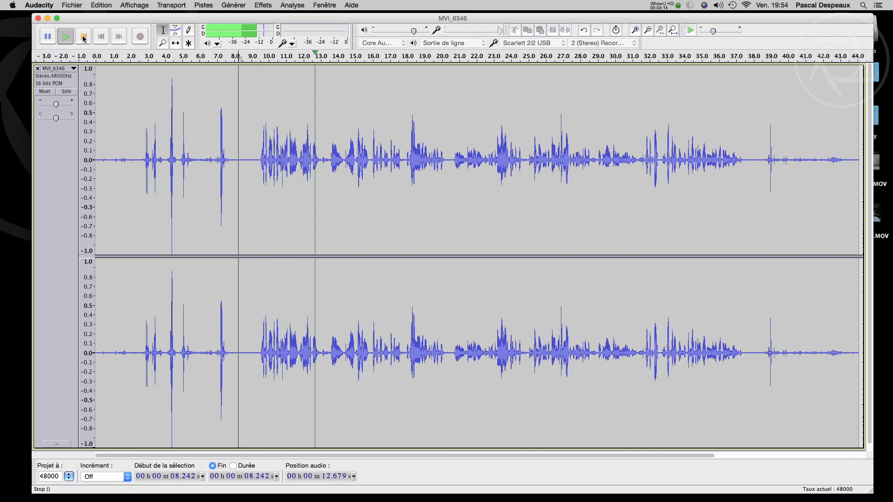
pyautogui.click(83, 37)
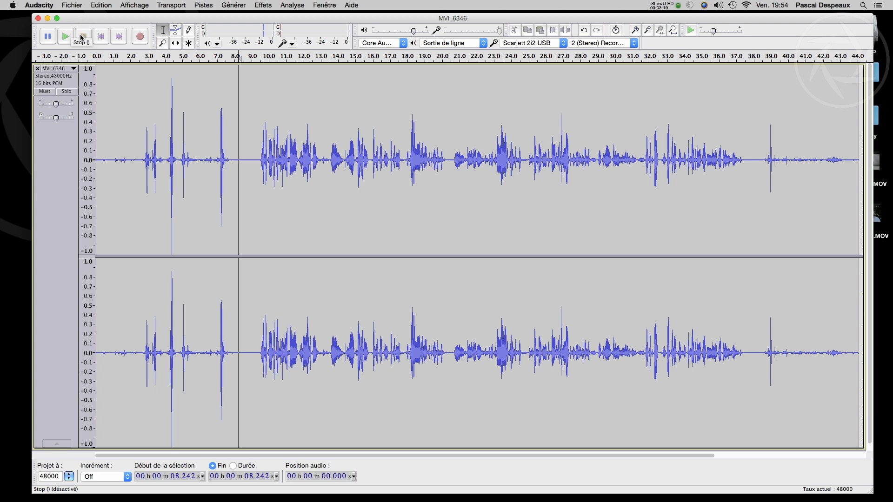
# Step: Start an audio export named MVI_6346 to the Bureau folder, keeping the format Autres formats non compressés
pyautogui.click(72, 5)
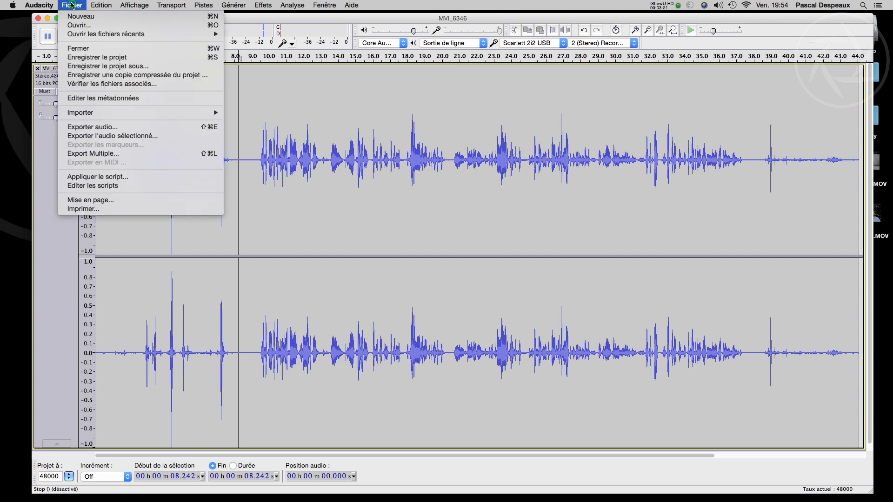
pyautogui.click(102, 128)
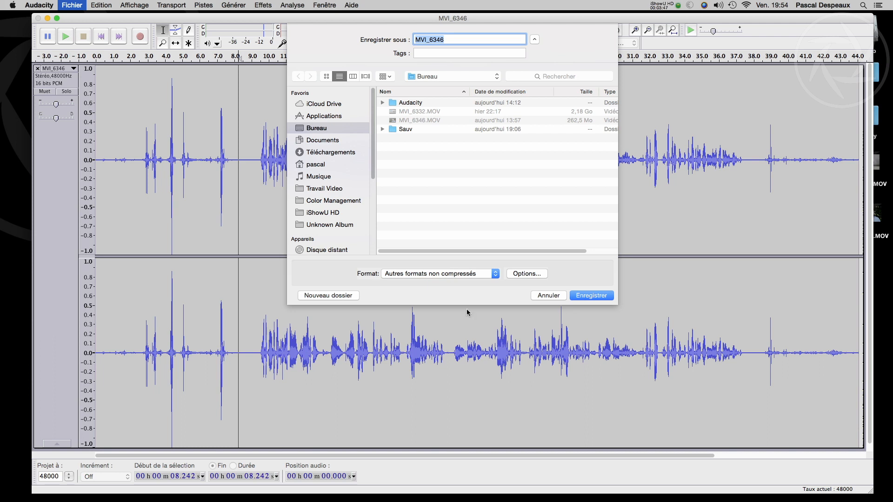
pyautogui.click(415, 150)
pyautogui.click(460, 275)
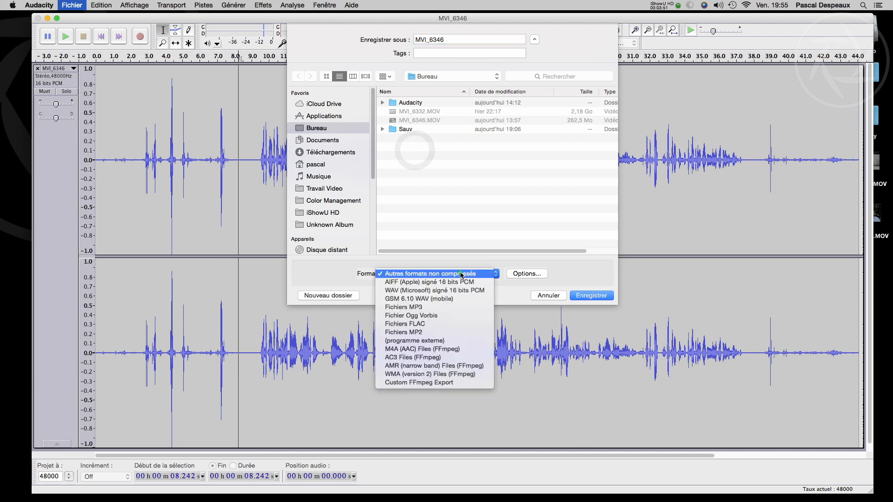
pyautogui.click(460, 274)
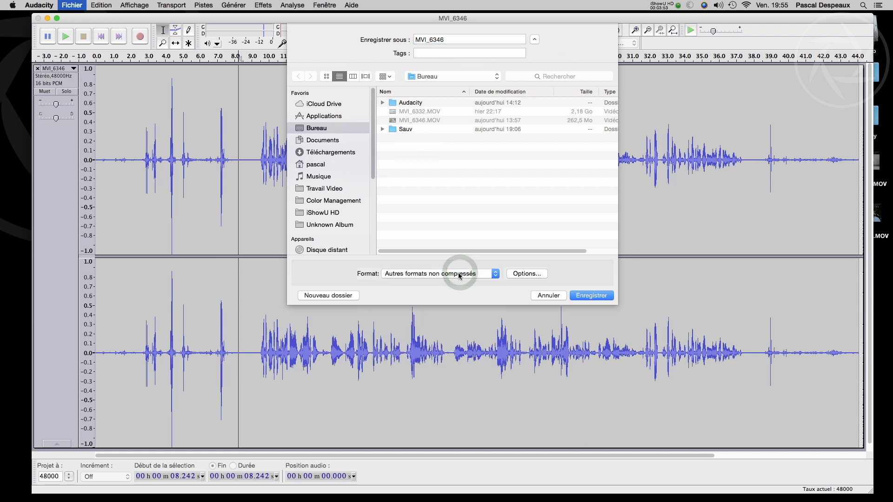
pyautogui.click(459, 275)
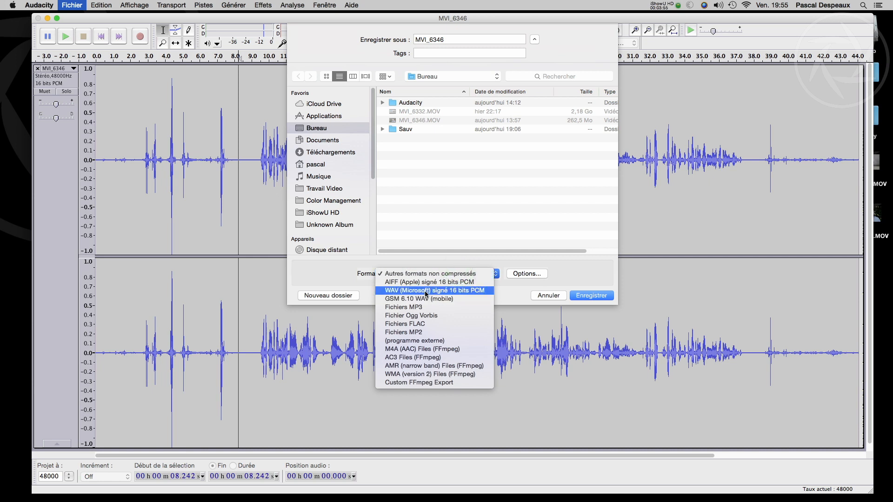
pyautogui.click(447, 277)
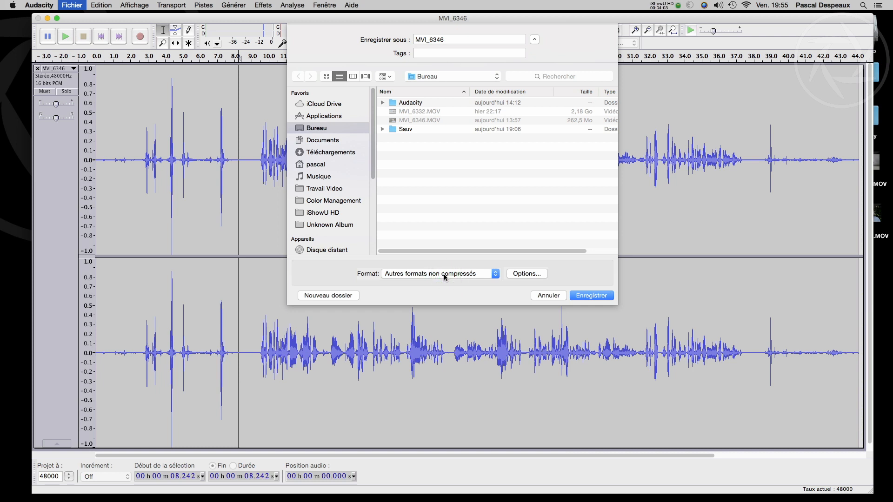
# Step: Set the export options to the WAV (Microsoft) header and Signed 24 bit PCM encoding
pyautogui.click(531, 274)
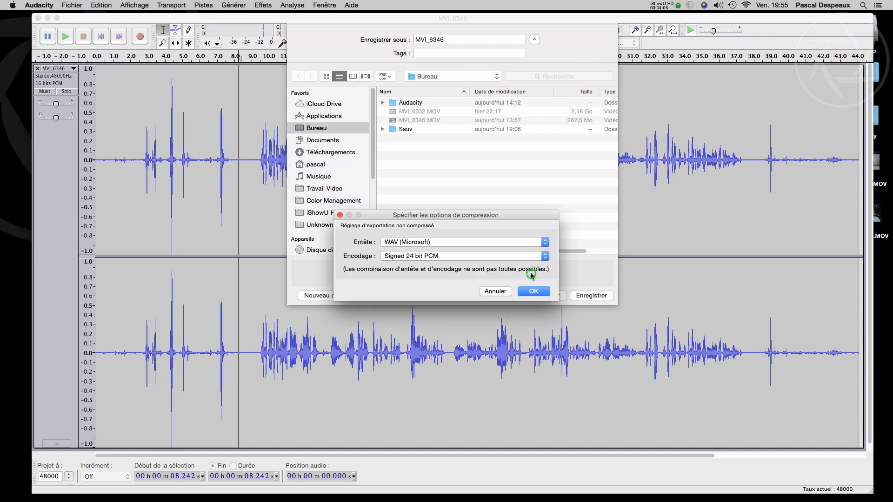
pyautogui.click(423, 243)
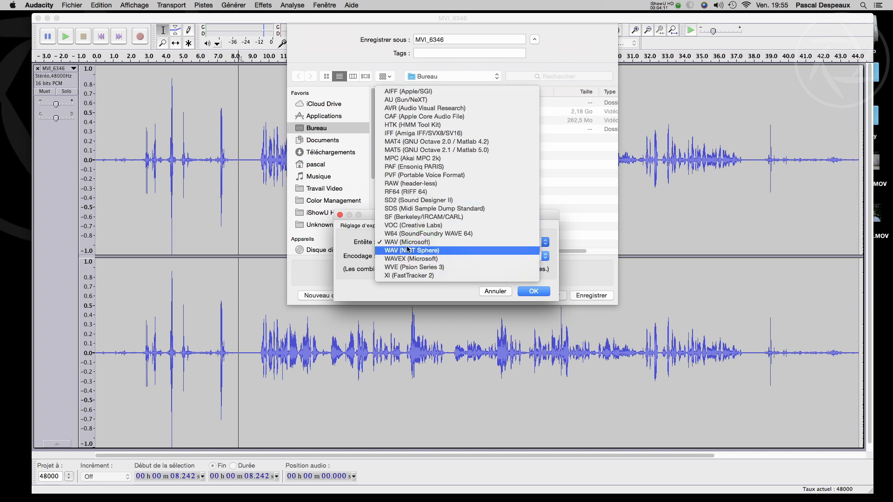
pyautogui.click(404, 242)
pyautogui.click(454, 256)
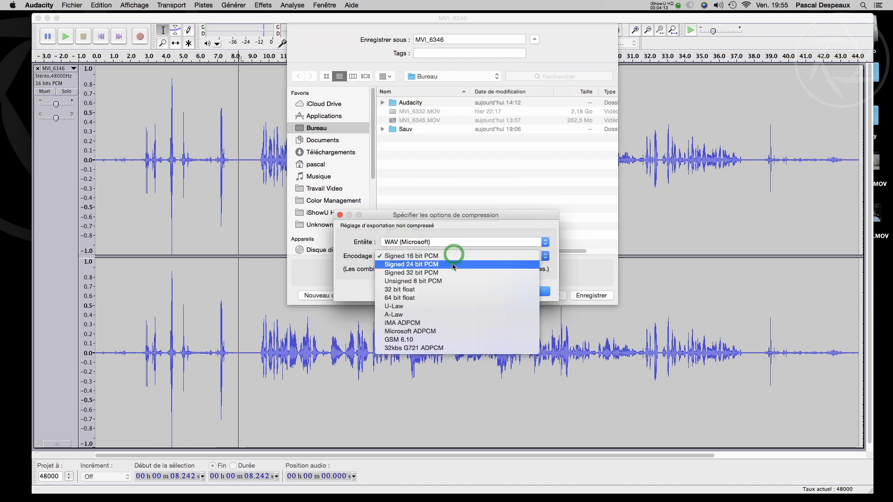
pyautogui.click(452, 265)
pyautogui.click(525, 291)
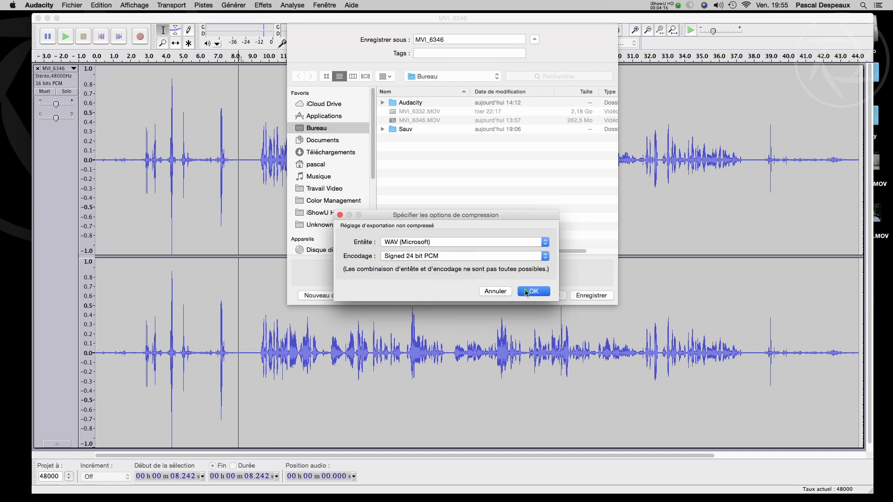
# Step: Export the audio as MVI_6346Auda with the metadata left blank, and check the new file on the desktop
pyautogui.click(449, 39)
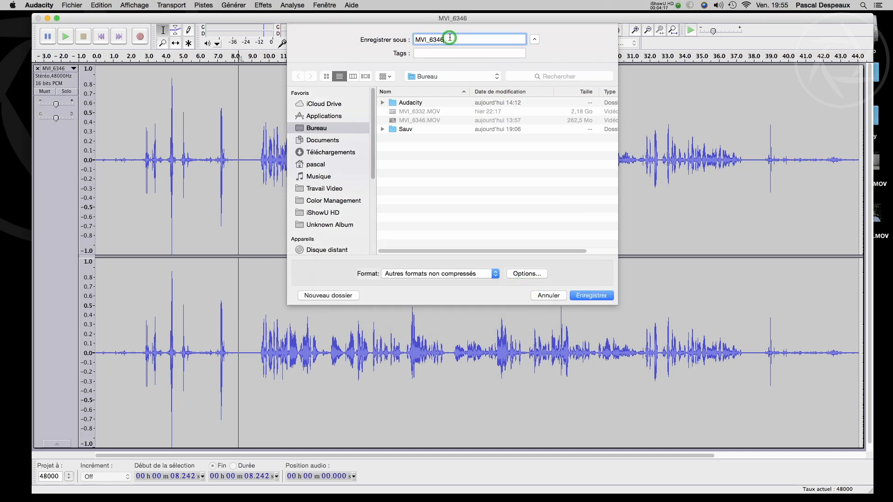
pyautogui.write('Auda')
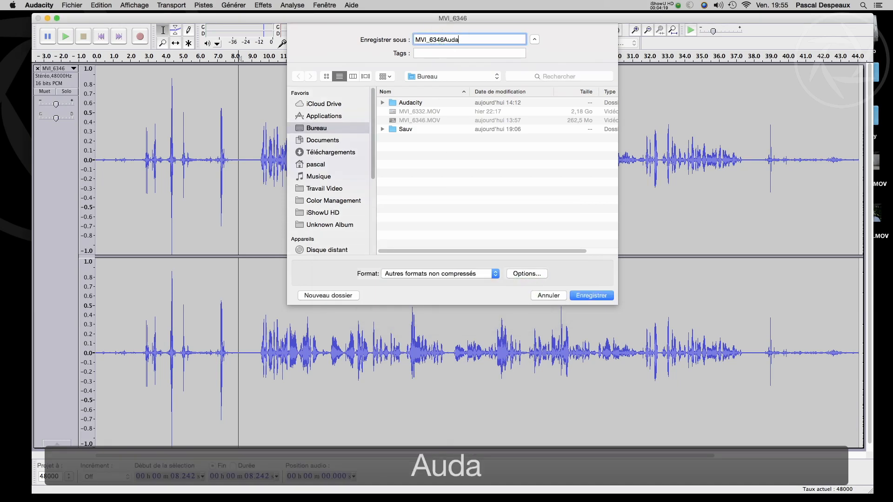
pyautogui.click(586, 295)
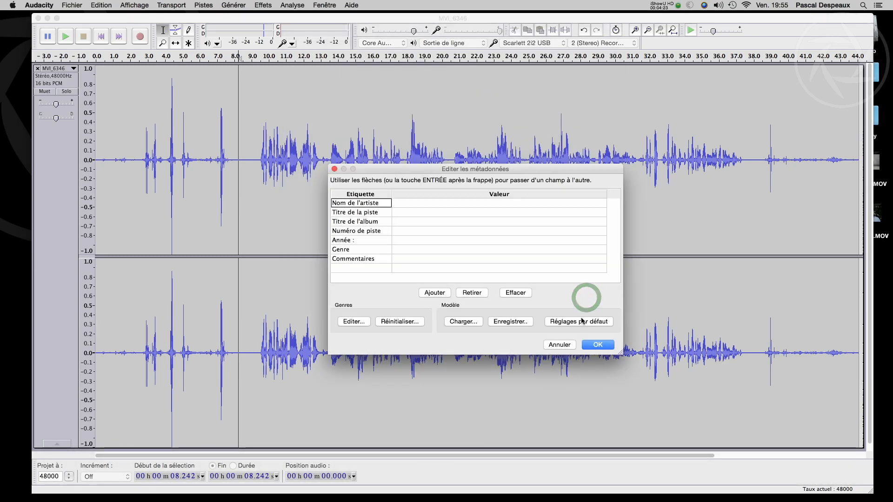
pyautogui.click(596, 344)
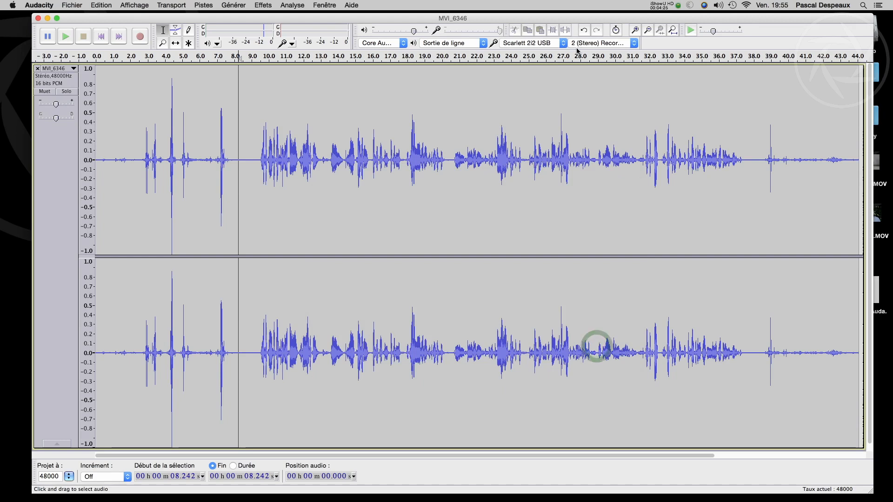
pyautogui.moveTo(679, 21); pyautogui.dragTo(448, 24)
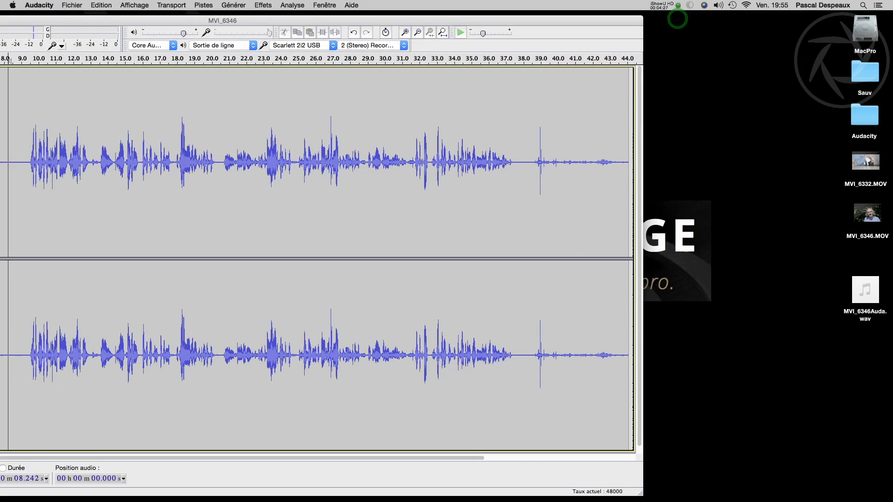
pyautogui.moveTo(83, 25); pyautogui.dragTo(293, 19)
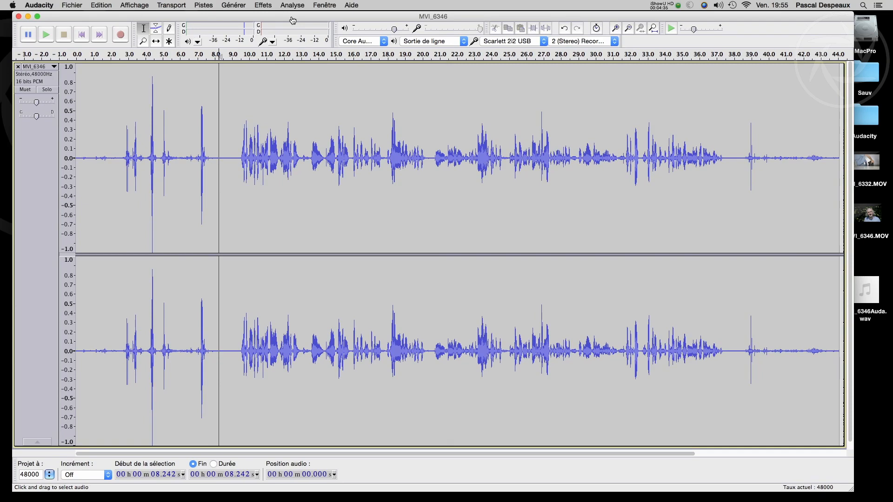
# Step: Look up the LAME MP3 library download instructions from the Bibliothèques preferences, and close the page and the preferences without changes
pyautogui.click(43, 5)
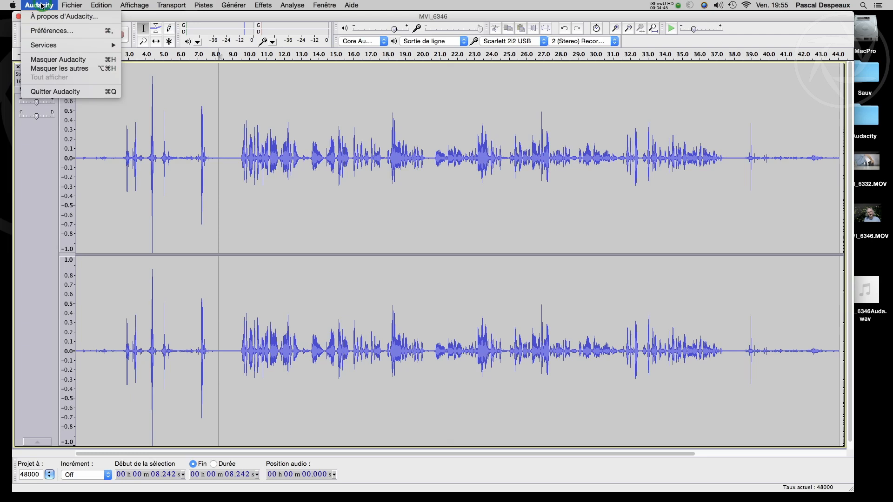
pyautogui.click(48, 30)
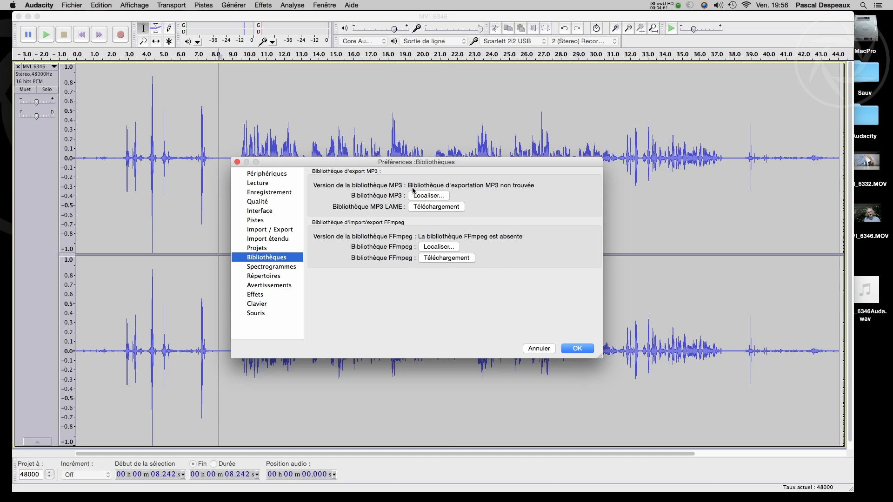
pyautogui.click(440, 209)
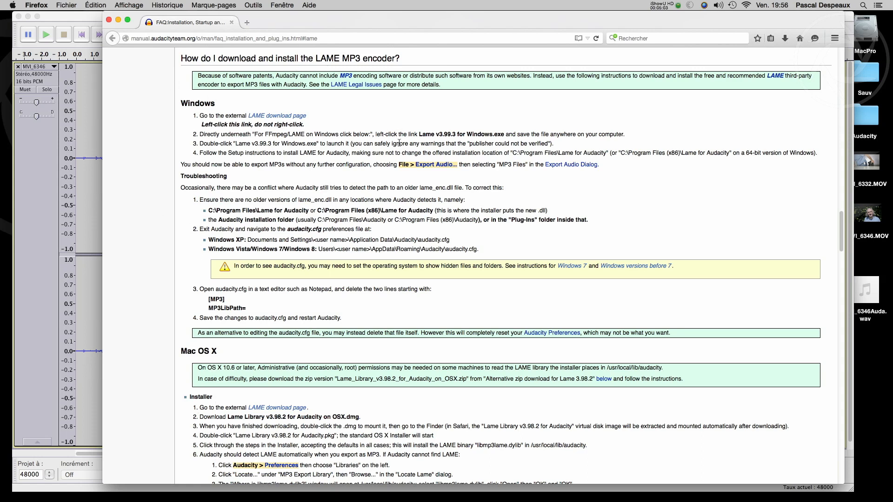
pyautogui.click(109, 20)
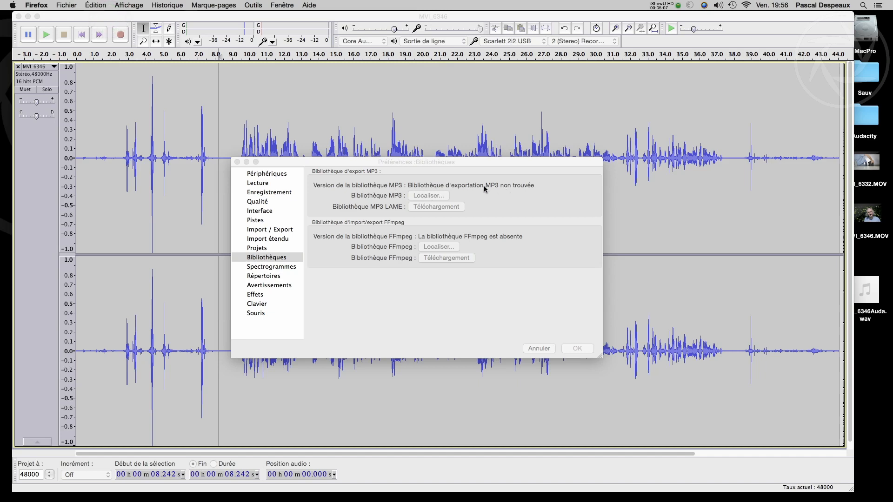
pyautogui.click(537, 349)
pyautogui.click(237, 162)
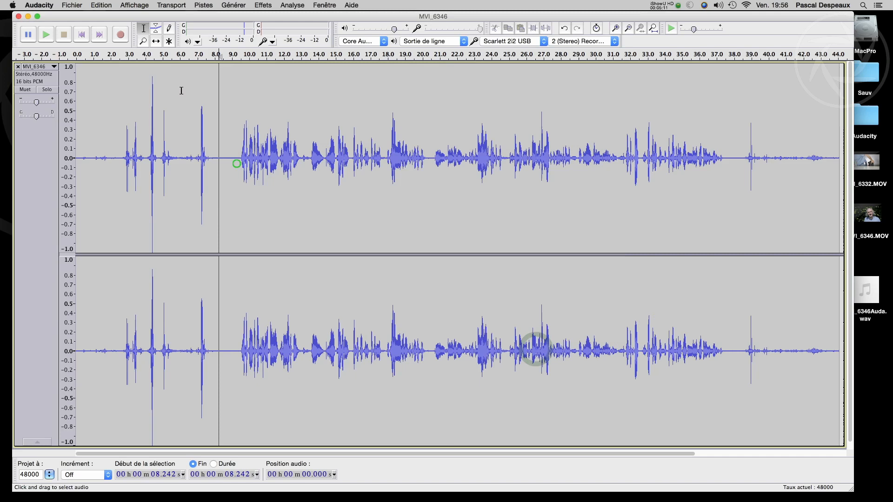
# Step: Review the available file formats for exporting the audio, and cancel the export
pyautogui.click(73, 5)
pyautogui.click(107, 127)
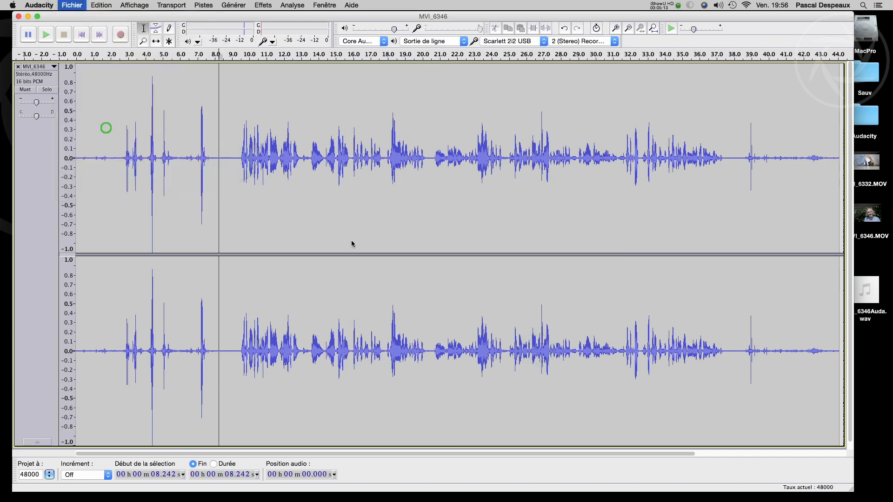
pyautogui.click(435, 275)
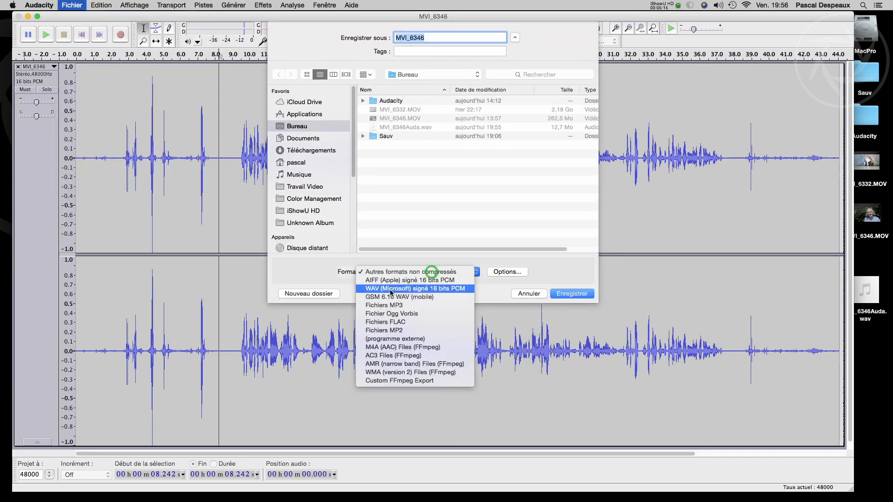
pyautogui.click(530, 295)
pyautogui.click(529, 294)
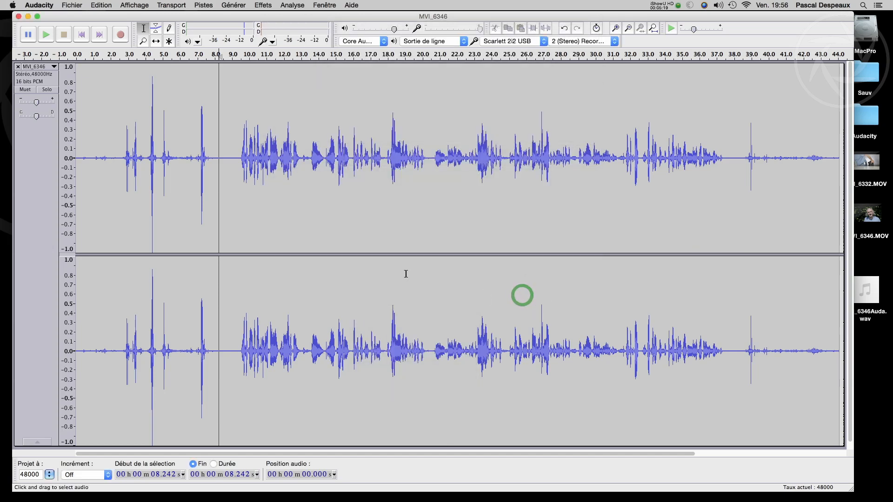